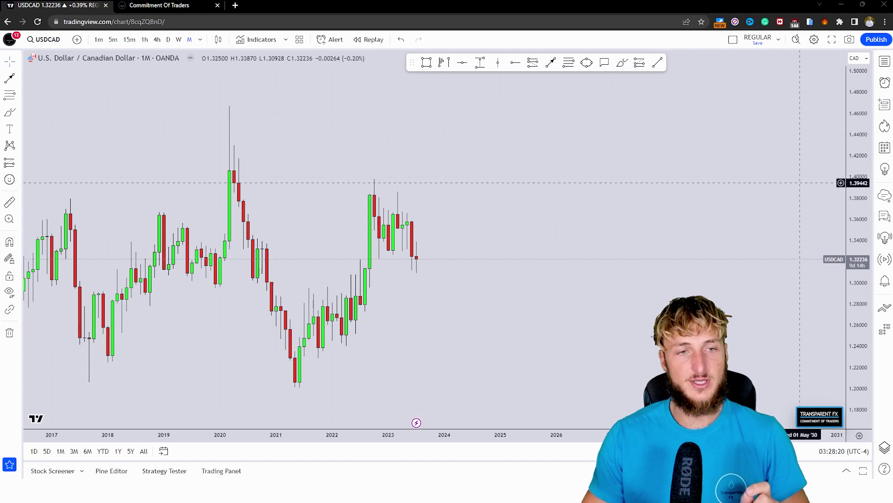
Look over the Euro FX positions table on the Commitment Of Traders site and return to the USDCAD chart
left_click(159, 5)
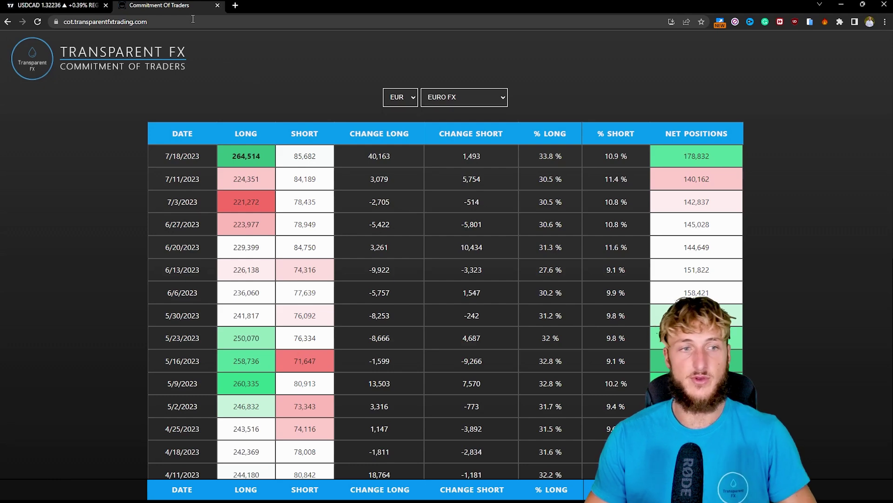
left_click(68, 6)
Draw a rectangle over the monthly support zone from about 1.325 to 1.333, extending from late 2022 past the latest candle
left_click_drag(543, 206, 599, 195)
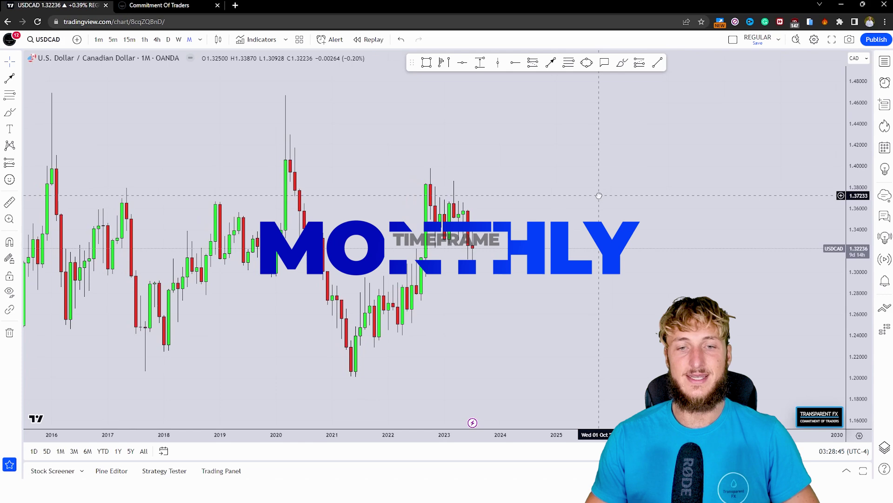
left_click(426, 61)
left_click_drag(431, 245, 534, 236)
Brush circles and upstrokes at the monthly bounces off the blue zone, circle the latest retest, and trace a decline to about 1.295
left_click_drag(858, 359, 857, 308)
left_click_drag(614, 341, 658, 370)
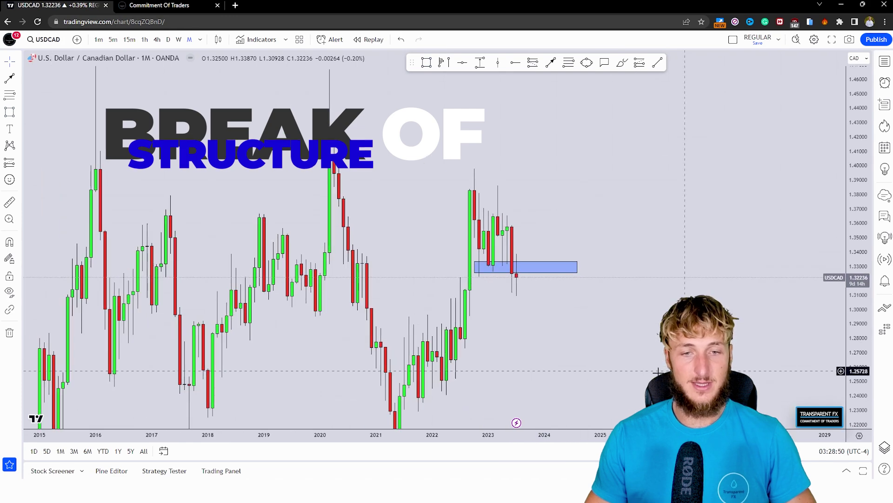
left_click(420, 408)
right_click(495, 333)
left_click_drag(431, 347, 560, 330)
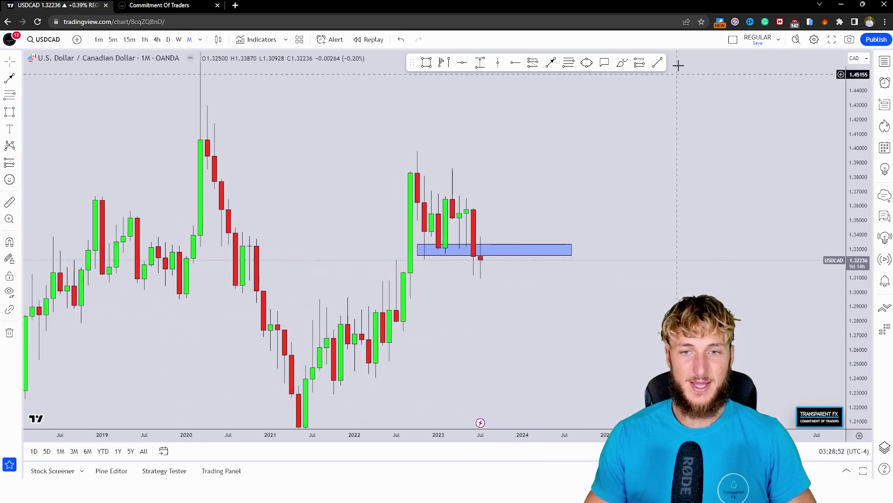
left_click(622, 62)
mouse_move(426, 248)
left_mouse_down()
mouse_move(419, 250)
mouse_move(437, 212)
mouse_move(432, 243)
mouse_move(461, 246)
mouse_move(467, 196)
left_mouse_up()
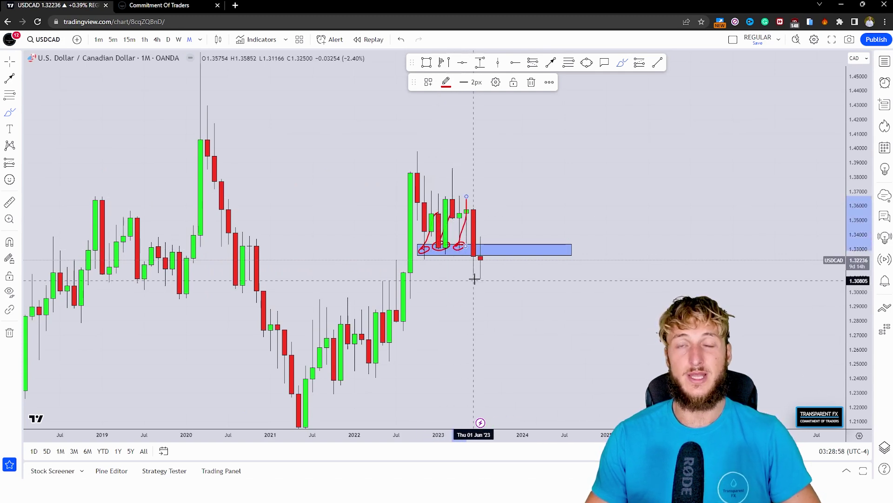
left_click_drag(485, 244, 489, 248)
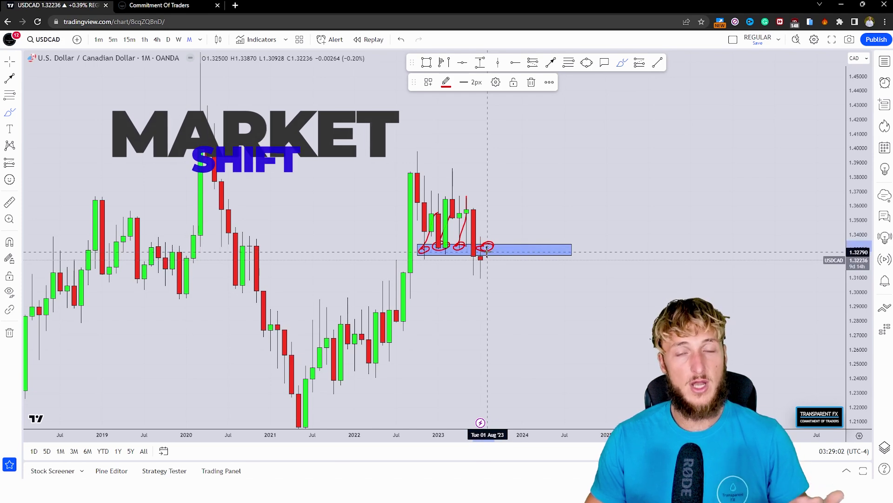
left_click_drag(486, 251, 497, 292)
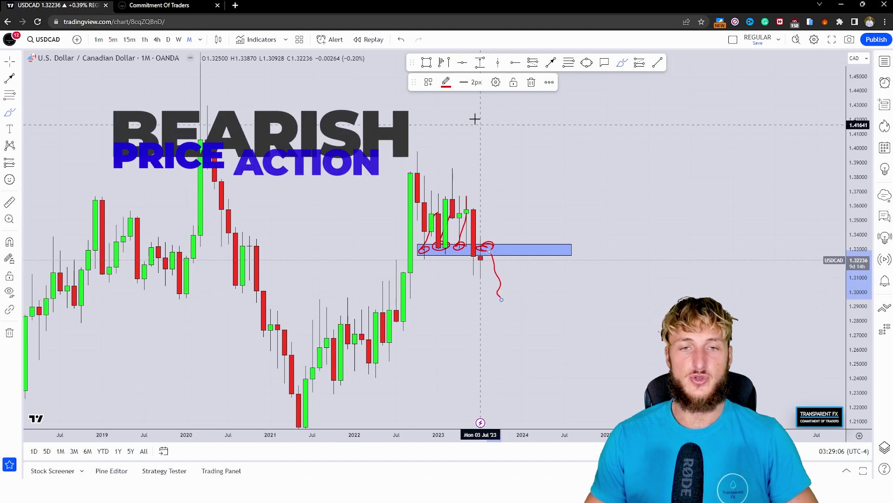
Undo the monthly brush marks and switch the chart to the weekly timeframe
left_click(401, 41)
left_click(402, 40)
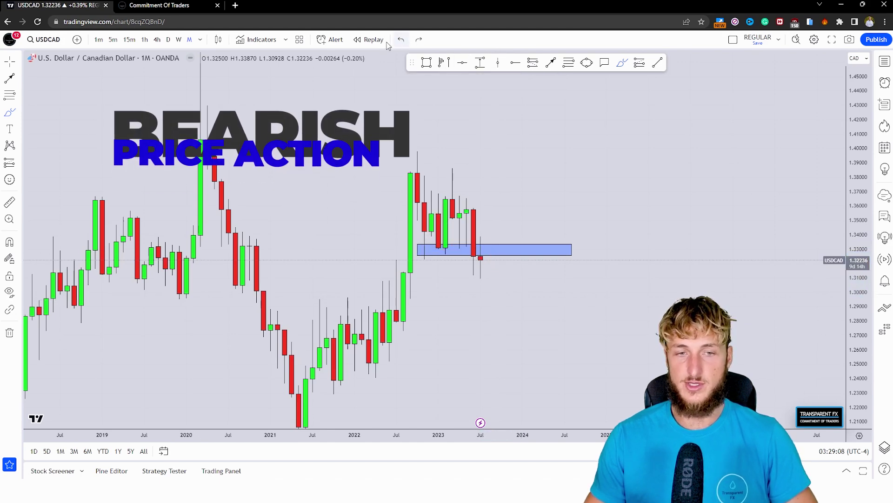
left_click(179, 40)
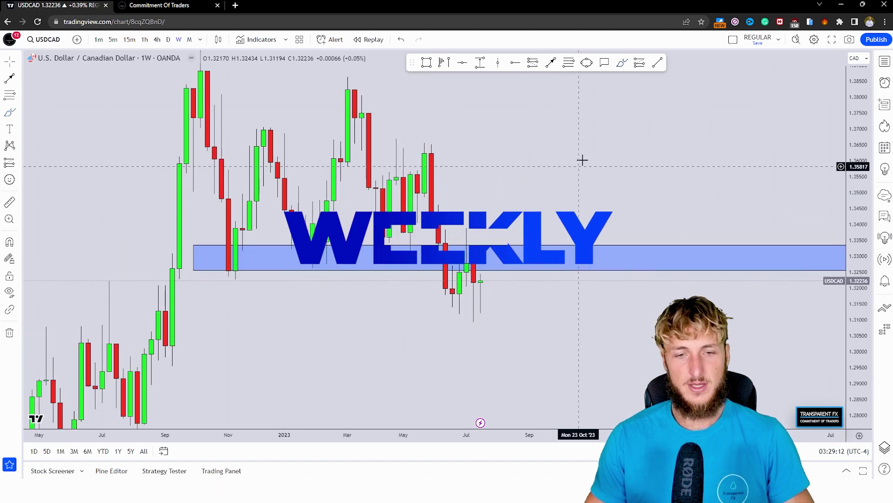
Brush circles and upstrokes at the weekly bounces off the blue zone, circle the retest from below, and trace a decline to about 1.294
left_click(623, 64)
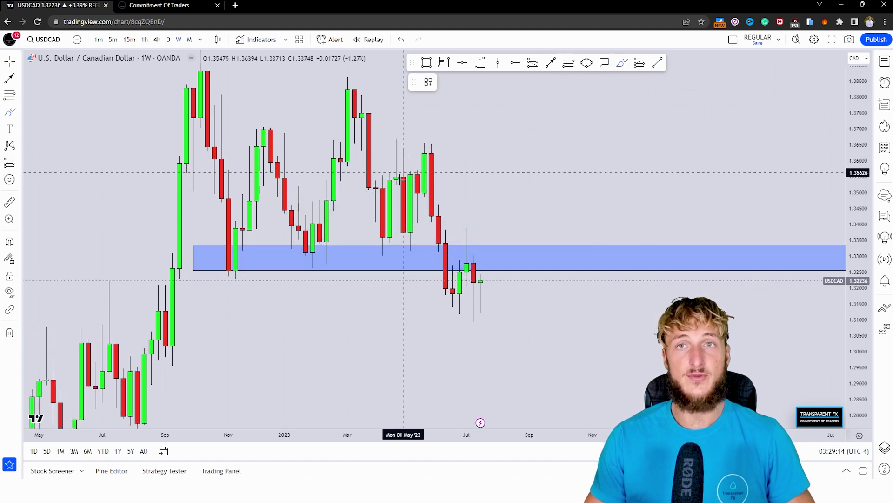
mouse_move(242, 264)
left_mouse_down()
mouse_move(219, 270)
mouse_move(263, 177)
left_mouse_up()
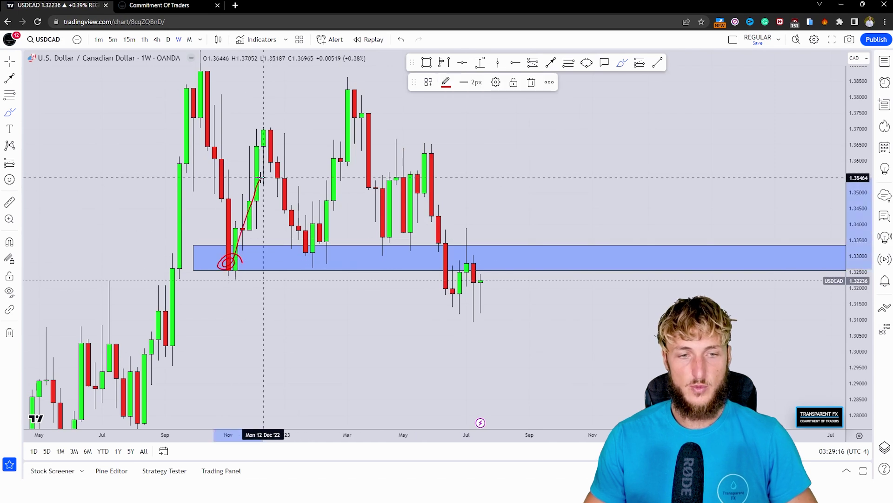
mouse_move(319, 253)
left_mouse_down()
mouse_move(301, 257)
mouse_move(327, 181)
mouse_move(326, 253)
mouse_move(347, 178)
left_mouse_up()
mouse_move(395, 252)
left_mouse_down()
mouse_move(383, 255)
mouse_move(397, 204)
mouse_move(412, 251)
mouse_move(424, 180)
left_mouse_up()
left_click_drag(482, 252, 470, 252)
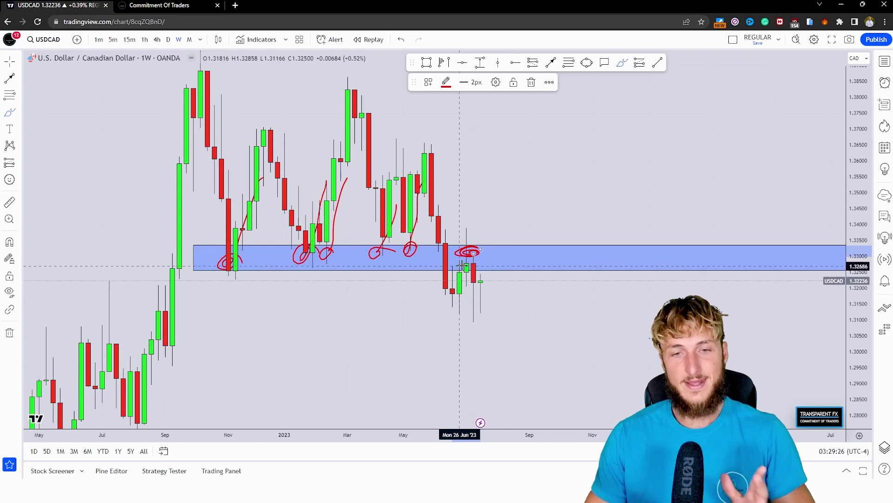
left_click_drag(475, 272, 480, 310)
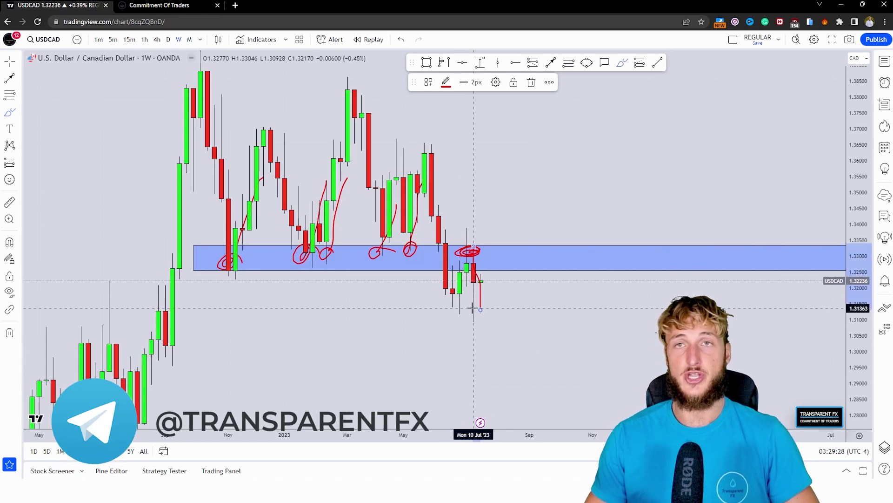
left_click_drag(479, 278, 504, 362)
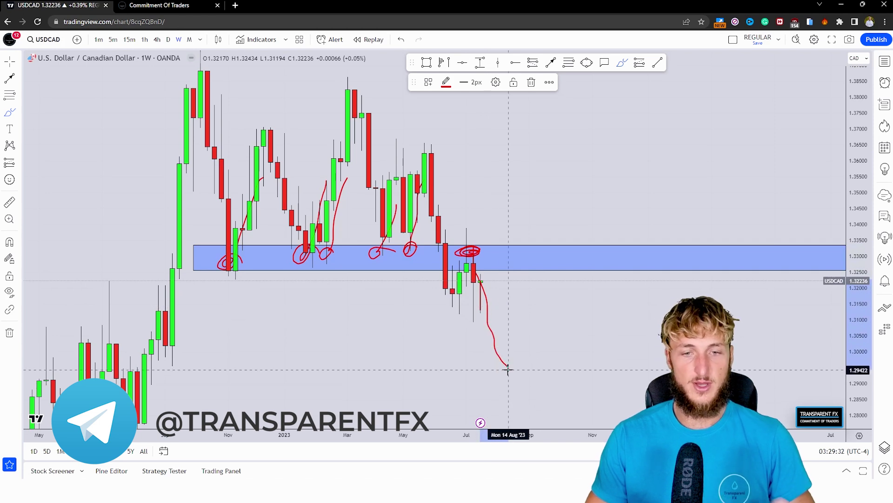
Undo all brush marks on the weekly chart
left_click(400, 40)
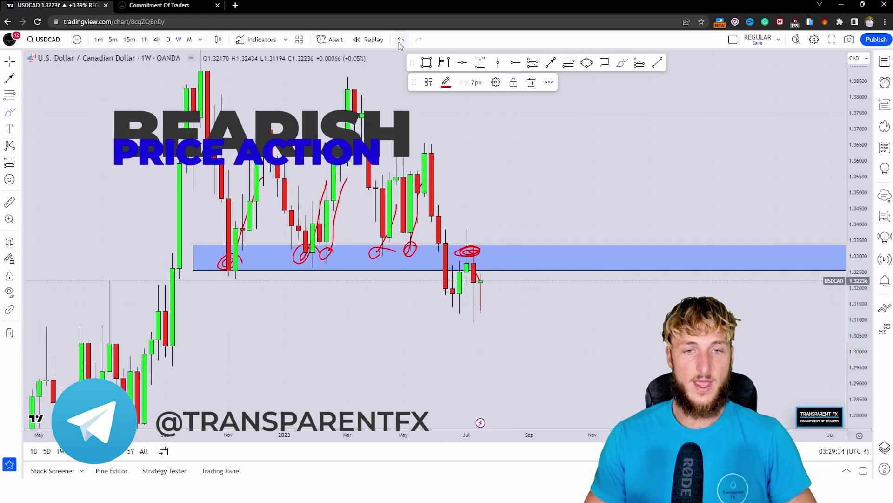
left_click(400, 40)
left_click(400, 40)
left_click(400, 40)
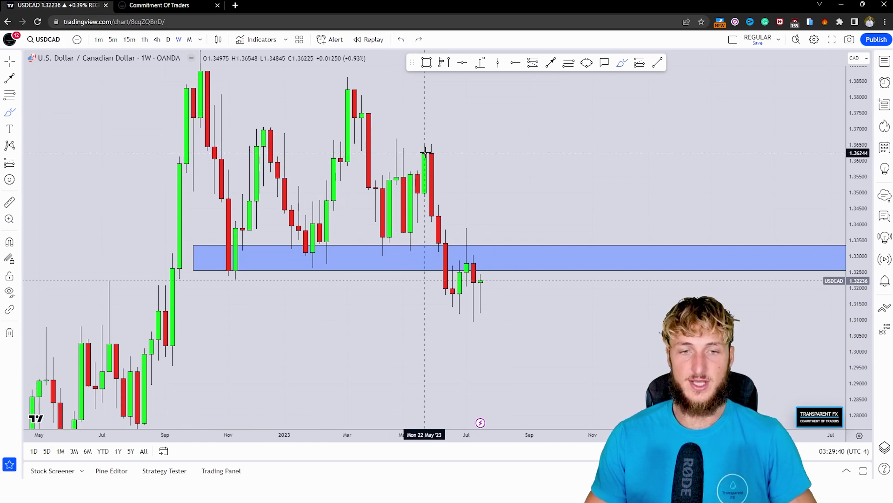
Trace the impulse and correction from the late-May high to the July retest with the brush, and delete the stroke
mouse_move(432, 141)
left_mouse_down()
mouse_move(449, 304)
mouse_move(474, 234)
left_mouse_up()
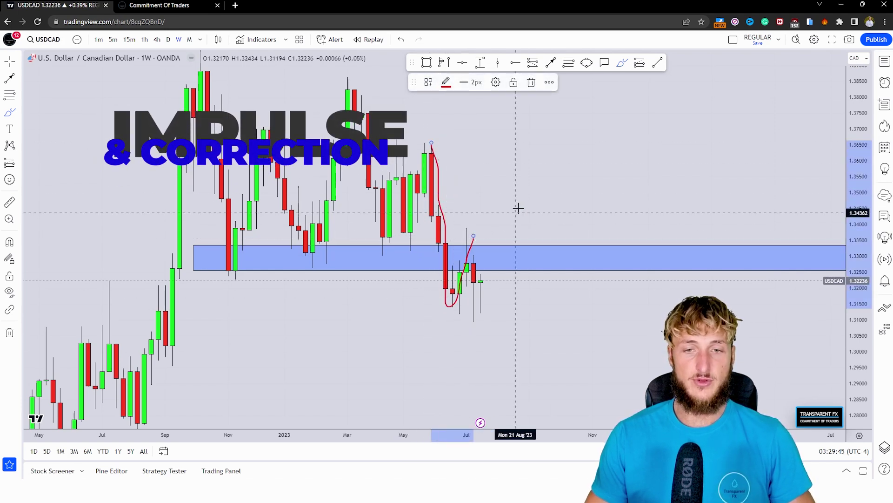
left_click(531, 83)
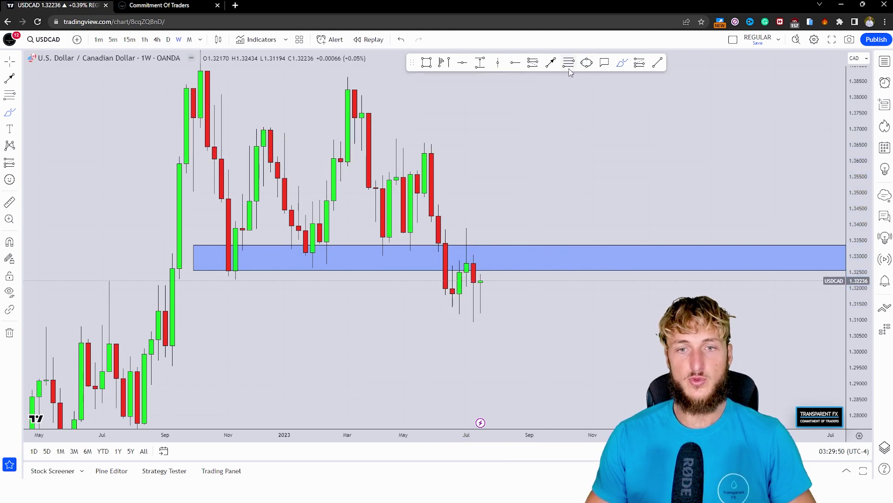
Draw a Fibonacci retracement from the late-May high at about 1.3655 down to the low at about 1.312
left_click(568, 63)
left_click(424, 143)
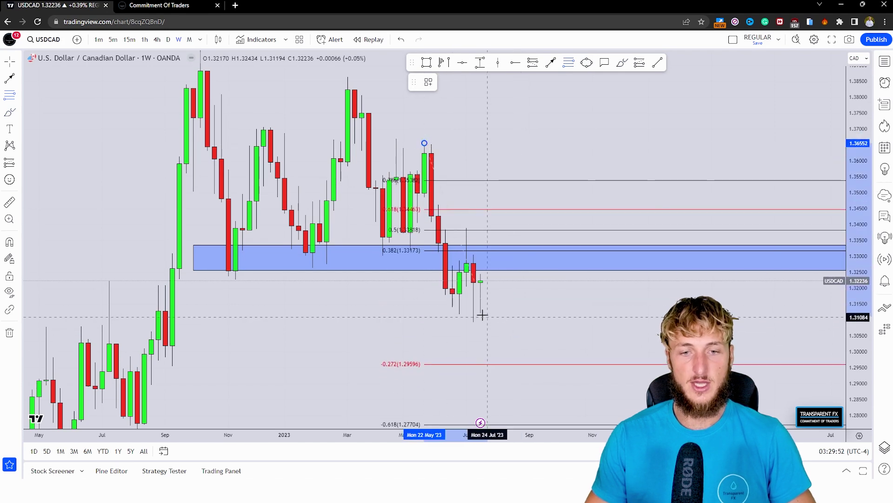
left_click(465, 312)
Circle the 0.382 Fibonacci level inside the blue zone with the brush, and delete the selected stroke
left_click(621, 63)
mouse_move(485, 242)
left_mouse_down()
mouse_move(372, 247)
mouse_move(485, 243)
left_mouse_up()
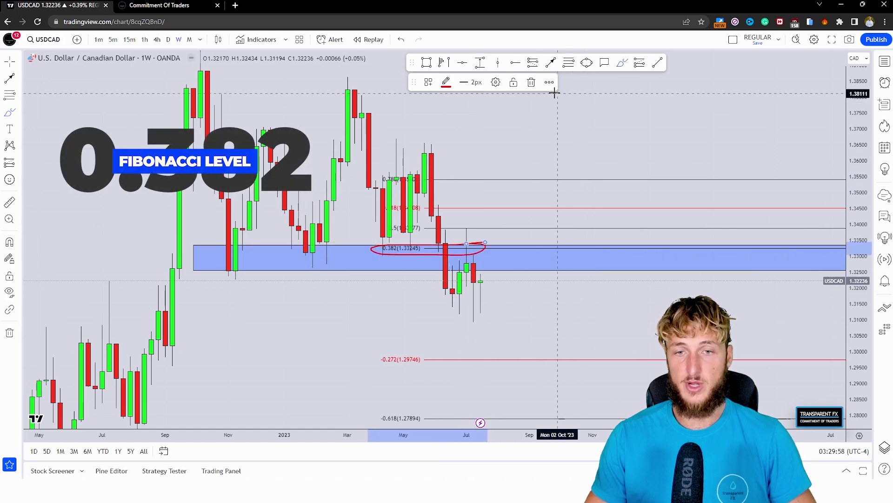
left_click(532, 82)
Circle the candles at the 0.382 level, brush a falling path past the -0.272 level, and undo the marks
mouse_move(470, 244)
left_mouse_down()
mouse_move(480, 302)
mouse_move(513, 373)
left_mouse_up()
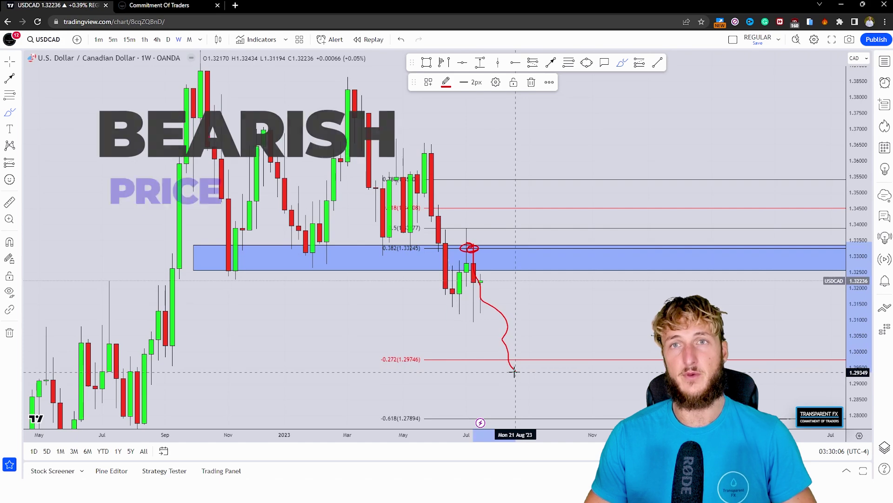
left_click(402, 41)
left_click(403, 41)
Switch the chart to the daily timeframe and delete the Fibonacci retracement
left_click(168, 39)
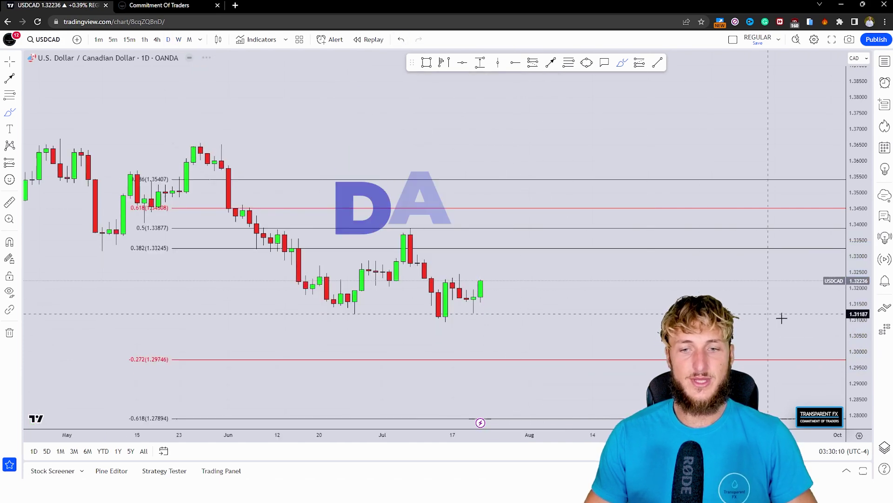
left_click_drag(856, 351, 856, 256)
left_click_drag(593, 265, 606, 215)
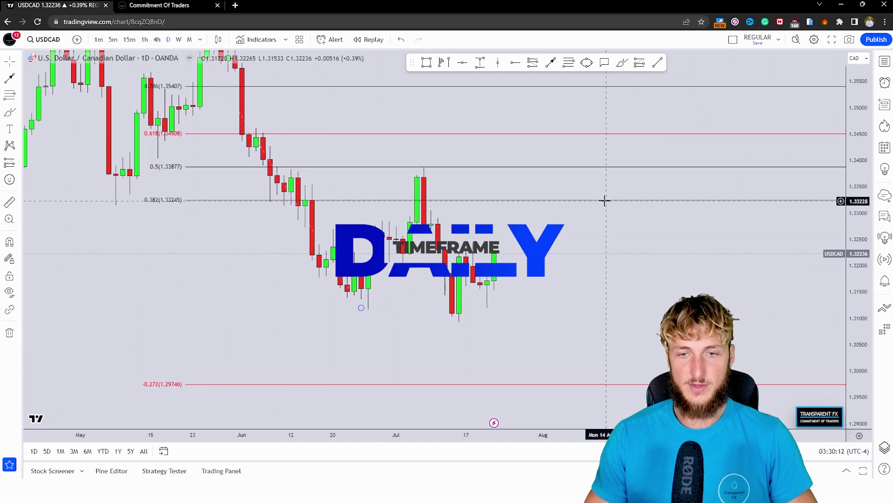
left_click(605, 200)
left_click(530, 82)
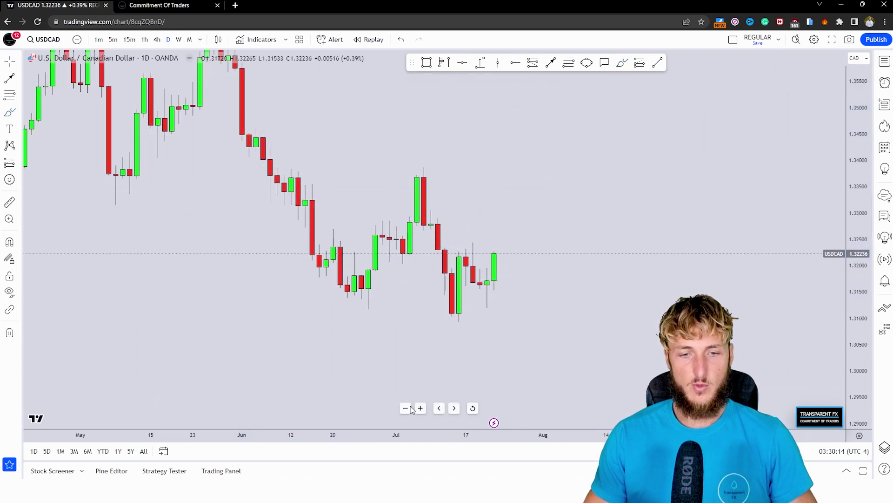
Trace the July M pattern on the daily candles with the brush, and delete the stroke
left_click(405, 408)
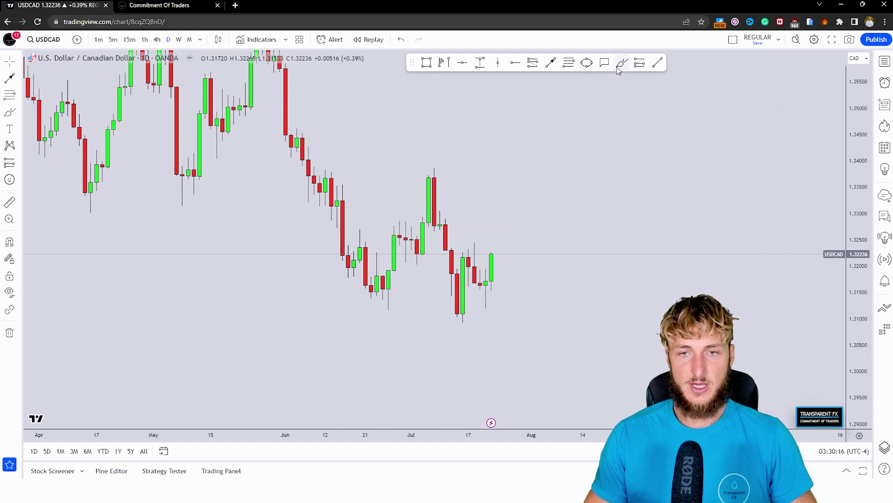
left_click(620, 64)
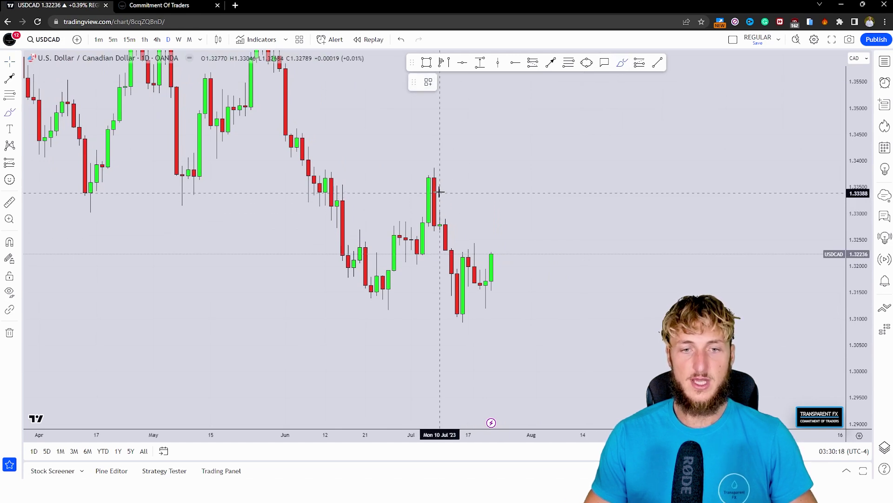
mouse_move(412, 261)
left_mouse_down()
mouse_move(433, 193)
mouse_move(445, 211)
mouse_move(461, 321)
mouse_move(478, 247)
left_mouse_up()
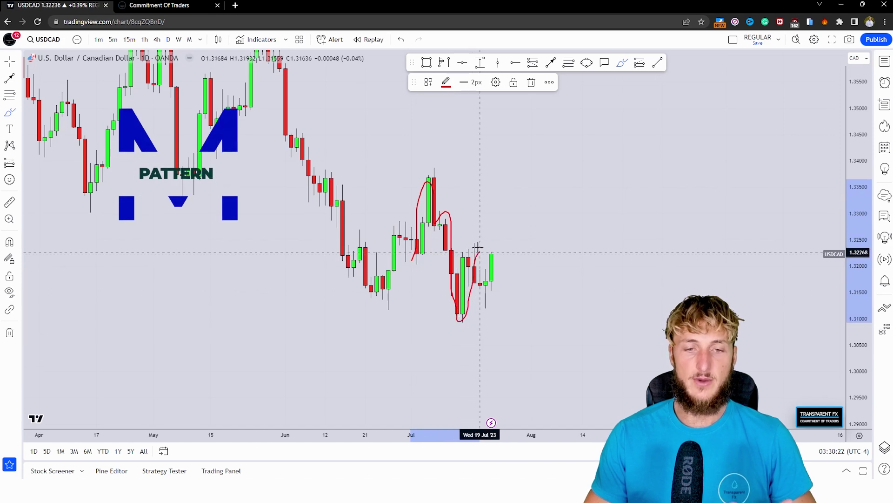
left_click(532, 81)
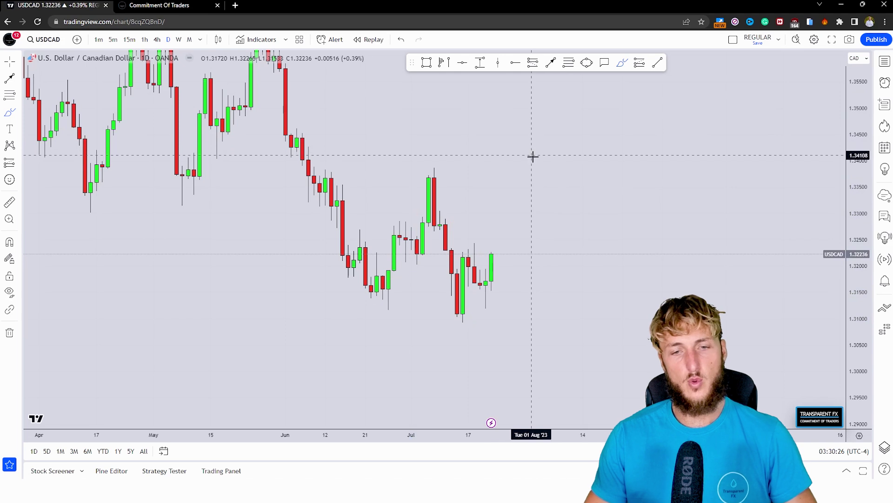
Circle and connect the daily swing points from the early-July low through the high to the mid-July low, and undo the brush marks
mouse_move(416, 262)
left_mouse_down()
mouse_move(404, 264)
mouse_move(422, 233)
mouse_move(432, 167)
left_mouse_up()
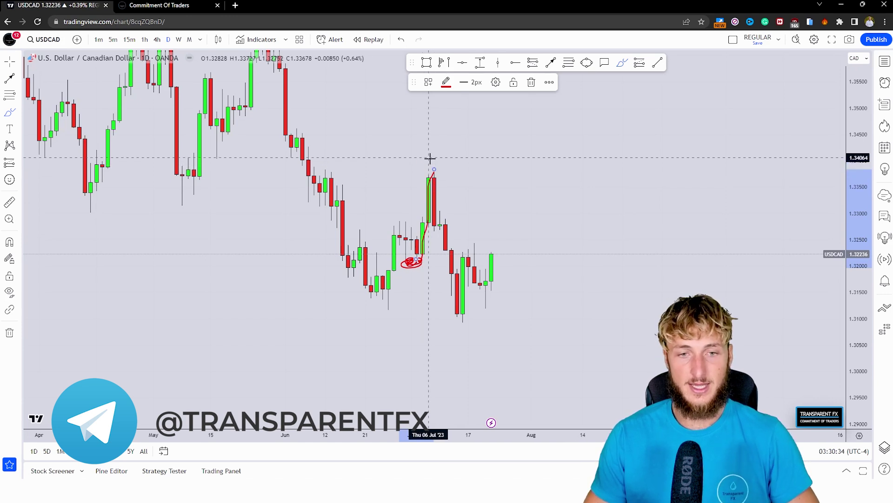
left_click_drag(433, 168, 461, 328)
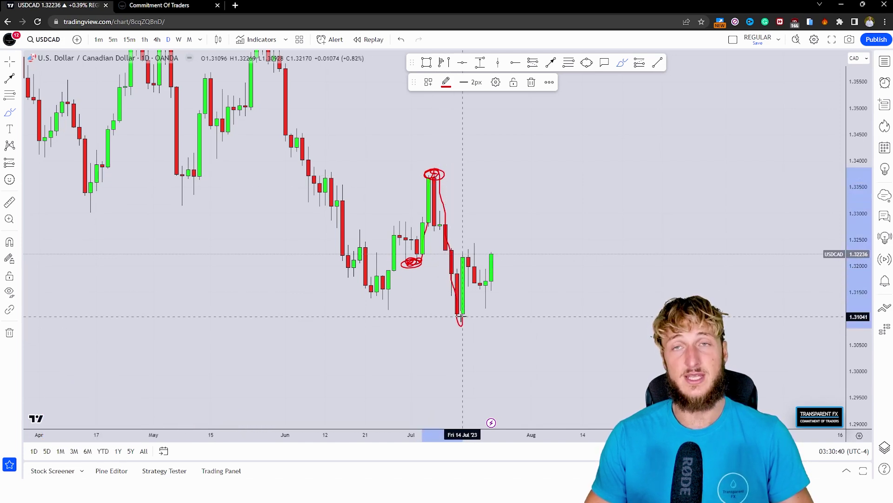
mouse_move(462, 312)
left_mouse_down()
mouse_move(462, 323)
mouse_move(475, 239)
mouse_move(486, 313)
left_mouse_up()
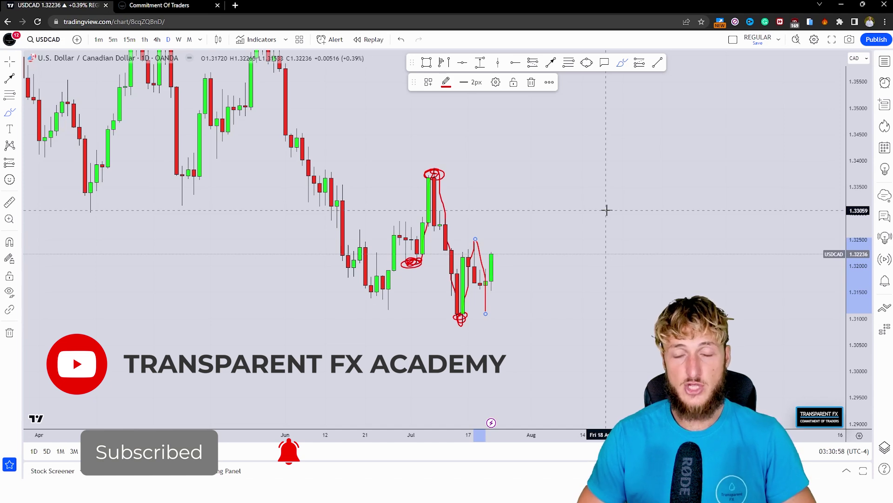
left_click(402, 40)
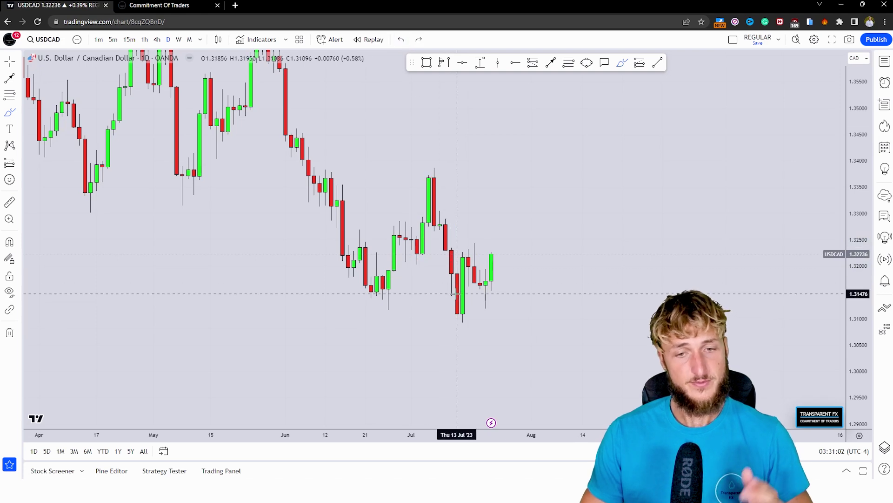
Brush the support line near 1.311, circle the latest low with the moves into and out of it, and undo the marks
mouse_move(474, 244)
left_mouse_down()
mouse_move(486, 312)
mouse_move(503, 246)
left_mouse_up()
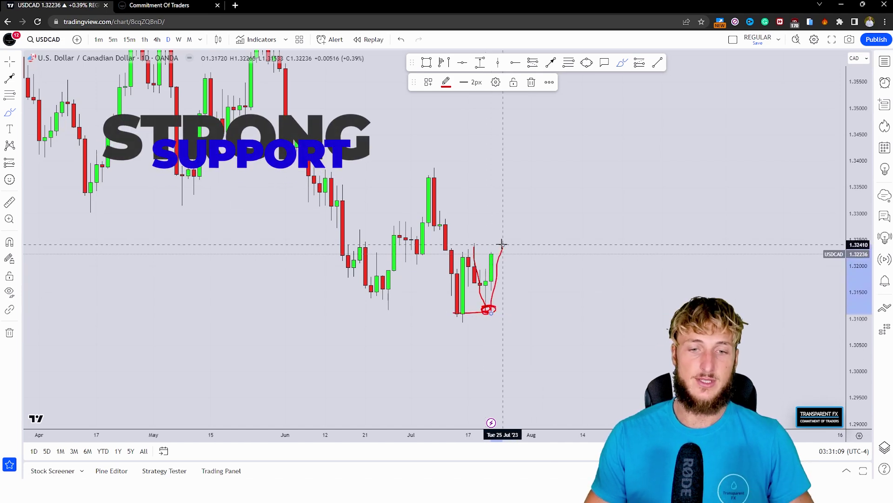
left_click(401, 40)
left_click(402, 41)
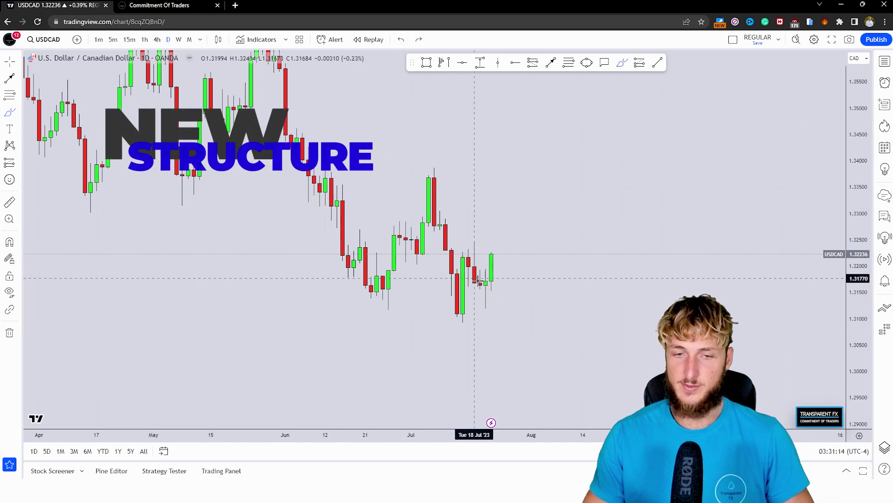
Brush a rising path from the latest daily swing low up to about 1.331
left_click_drag(486, 305, 503, 208)
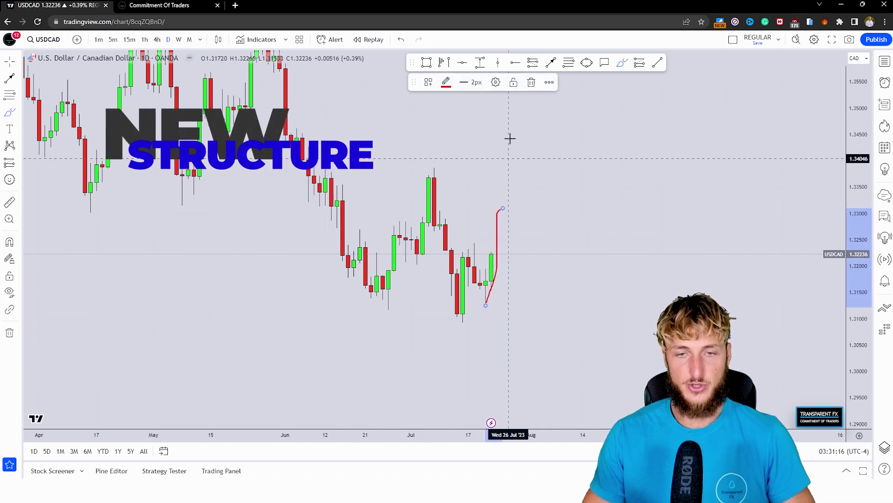
Brush a W over the July candles and an example W with its neckline retest circled beside it, and undo the marks
key("ctrl+z")
mouse_move(440, 201)
left_mouse_down()
mouse_move(441, 228)
mouse_move(485, 300)
mouse_move(502, 196)
mouse_move(583, 240)
left_mouse_up()
left_click_drag(606, 284, 625, 193)
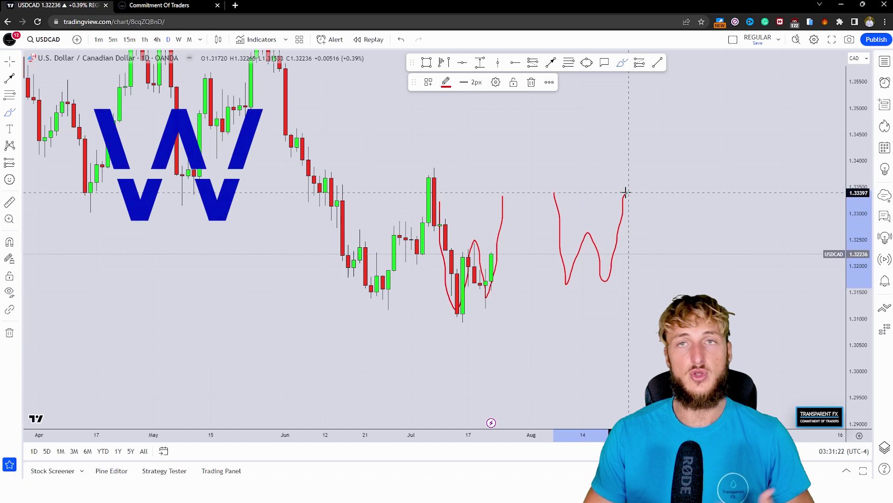
left_click_drag(637, 204, 646, 232)
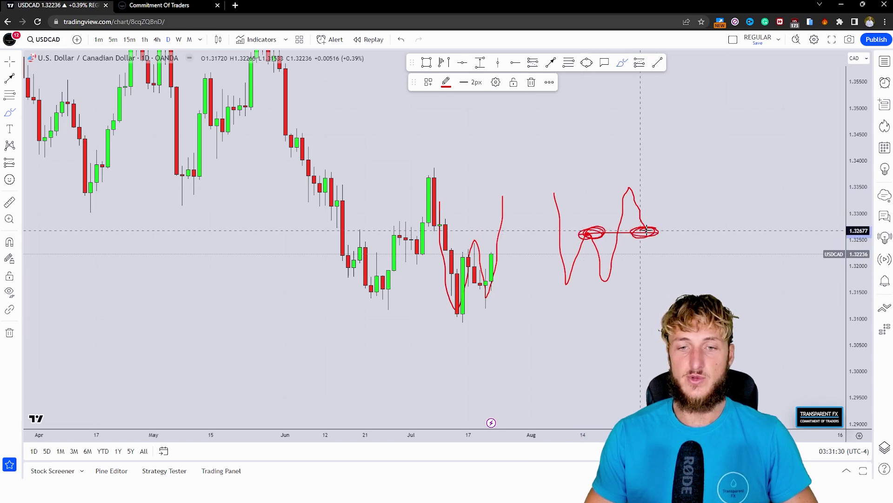
left_click(401, 40)
left_click(400, 39)
left_click(401, 39)
left_click(401, 39)
left_click(401, 39)
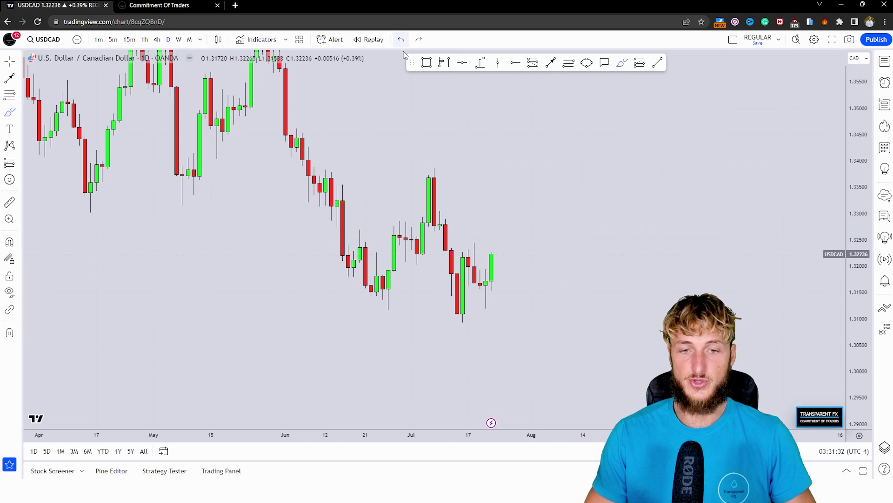
Brush a rise from the last candle and a pullback to the neckline near 1.325, circle the reversal zone, and undo the marks
mouse_move(493, 253)
left_mouse_down()
mouse_move(496, 201)
mouse_move(526, 242)
left_mouse_up()
left_click_drag(471, 244, 530, 238)
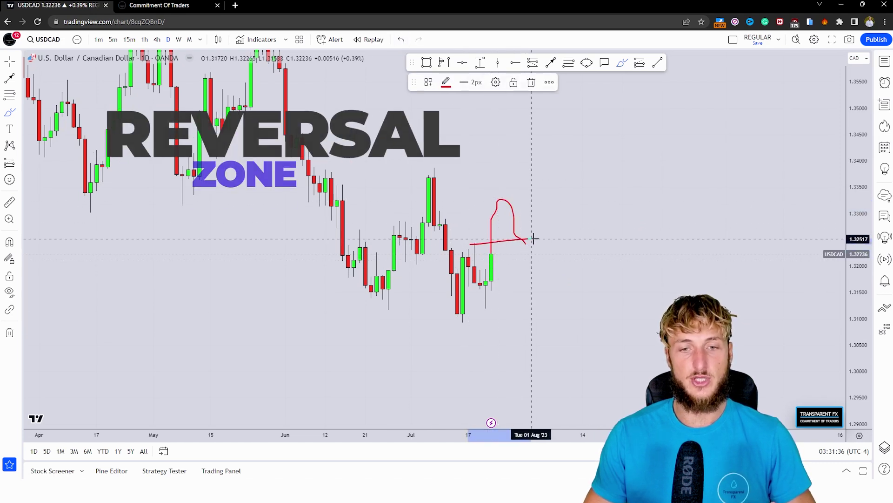
mouse_move(475, 242)
left_mouse_down()
mouse_move(458, 252)
mouse_move(470, 245)
left_mouse_up()
left_click_drag(528, 239, 517, 247)
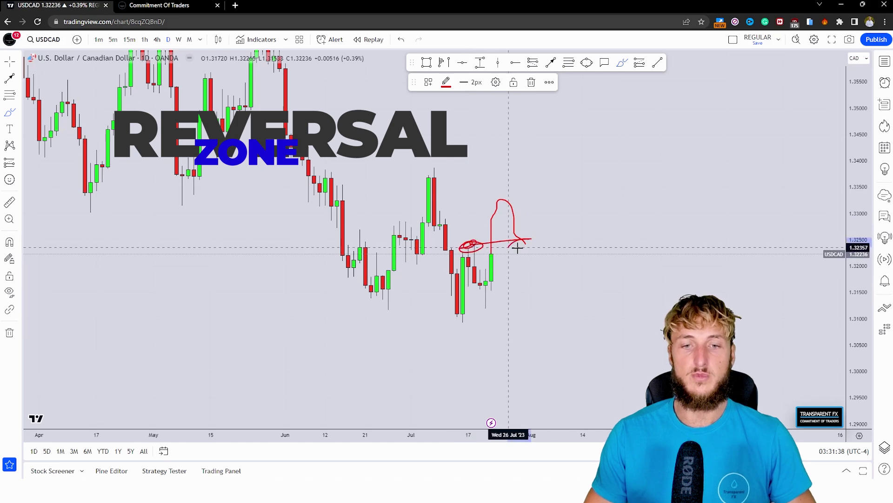
left_click(398, 40)
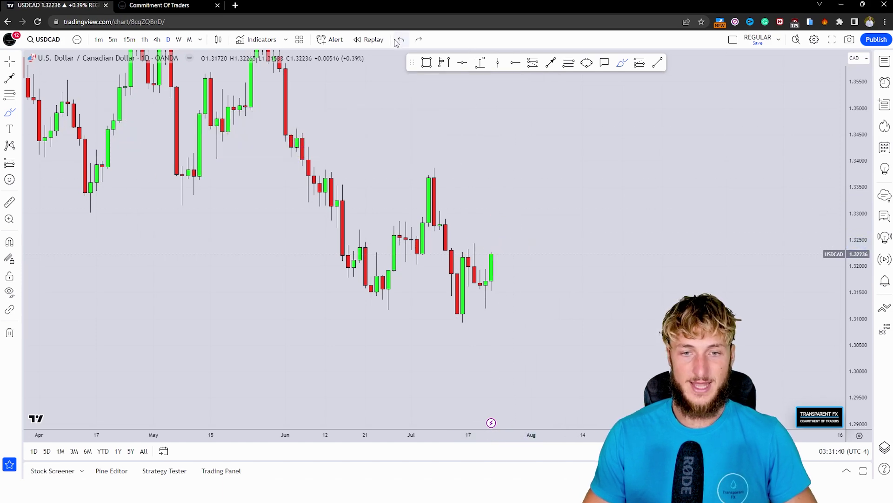
Switch to the Commitment of Traders page and show the CAD (Canadian Dollar) data
left_click_drag(571, 269, 508, 281)
left_click(156, 4)
left_click_drag(194, 66, 59, 83)
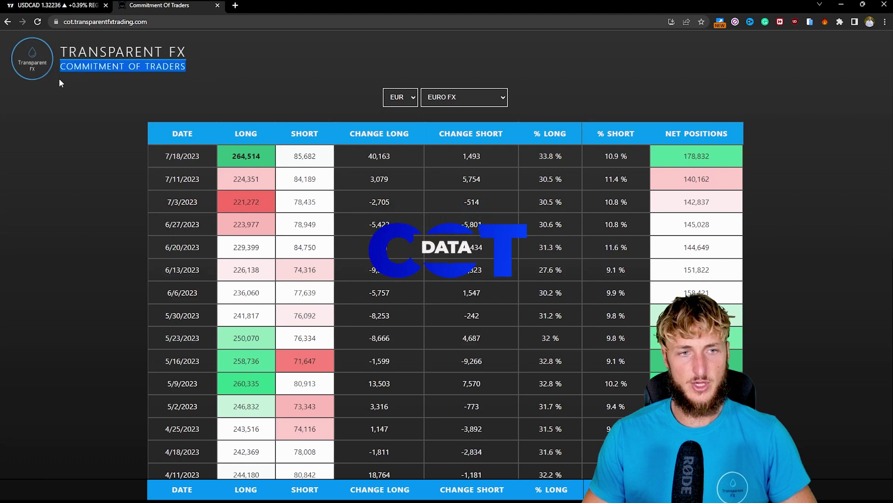
left_click(215, 80)
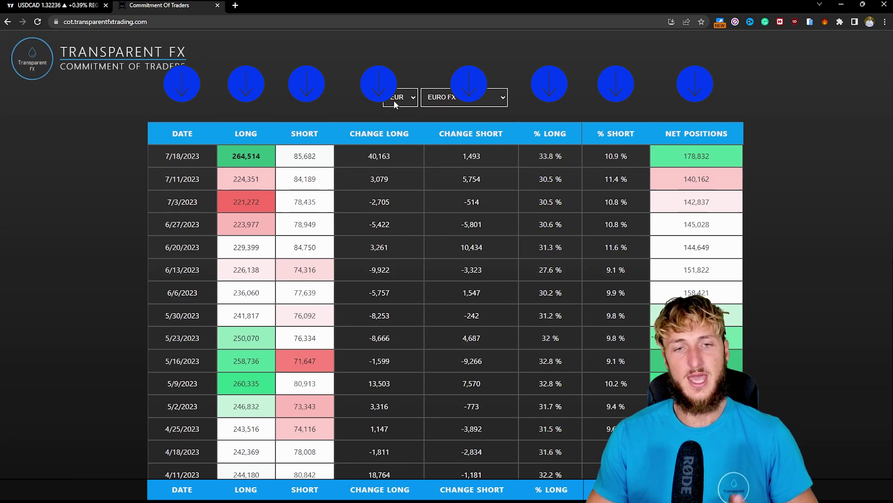
left_click(403, 157)
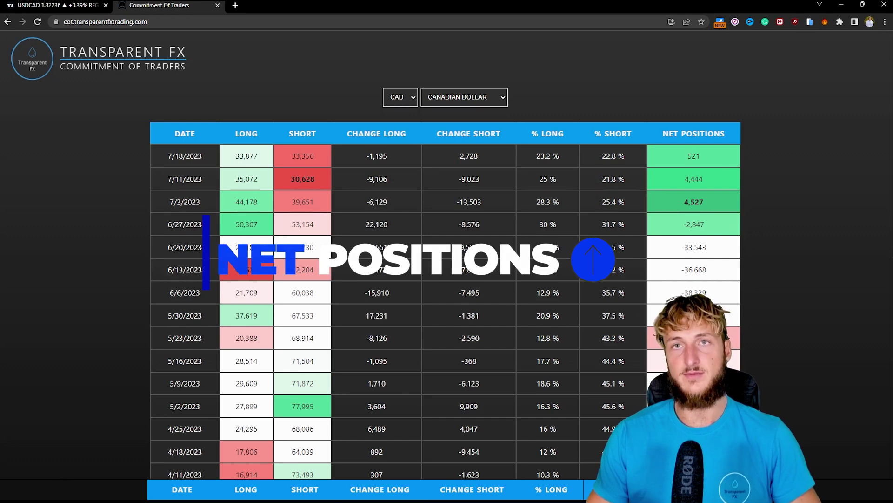
Compare the Canadian Dollar's net, long and short positions on 5/23/2023 with those on 7/18/2023
scroll(694, 291, "down", 1)
double_click(694, 291)
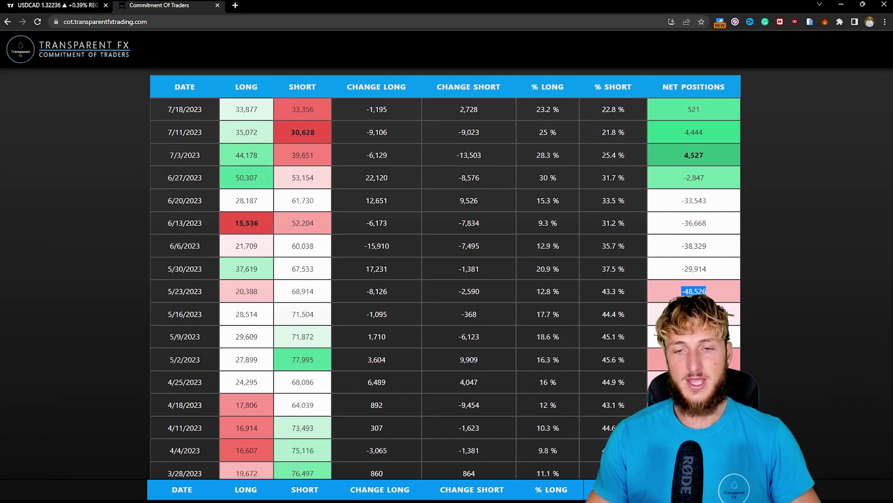
scroll(446, 276, "up", 1)
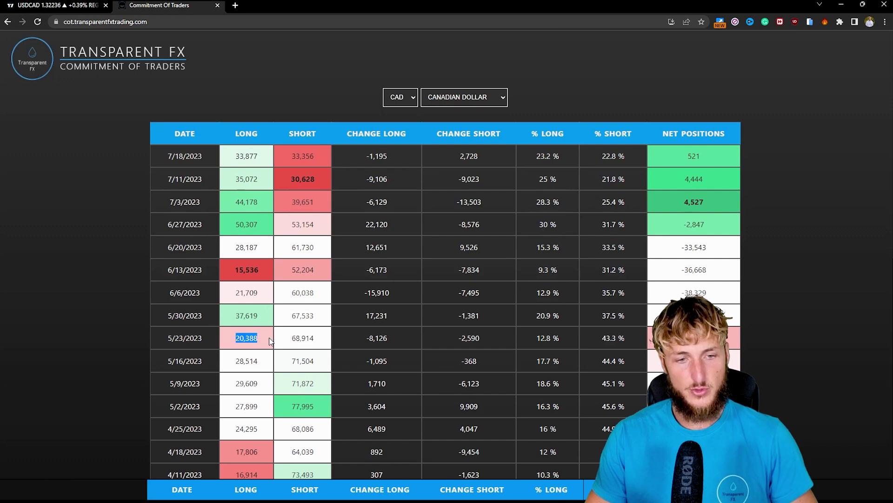
left_click_drag(271, 341, 496, 323)
left_click(687, 161)
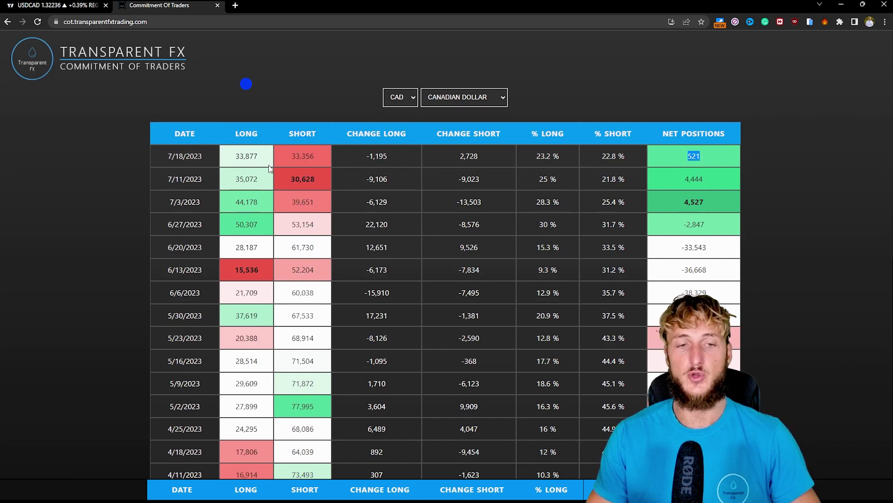
left_click_drag(239, 156, 268, 160)
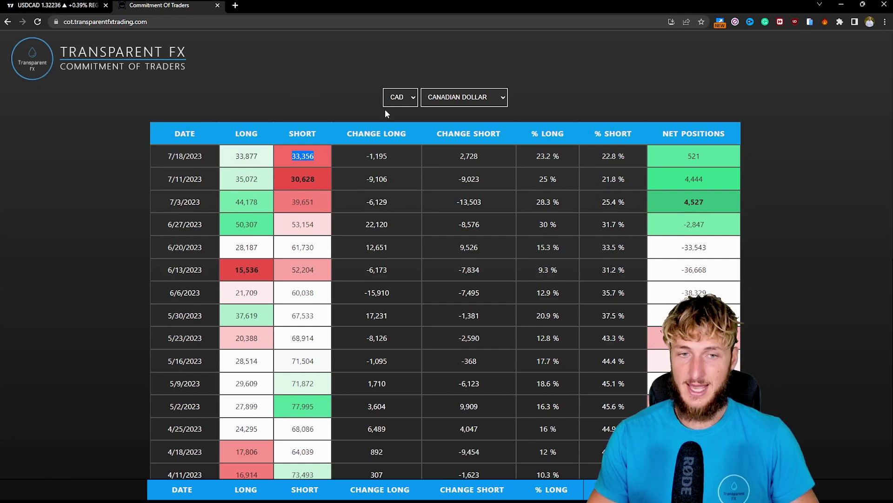
left_click(302, 83)
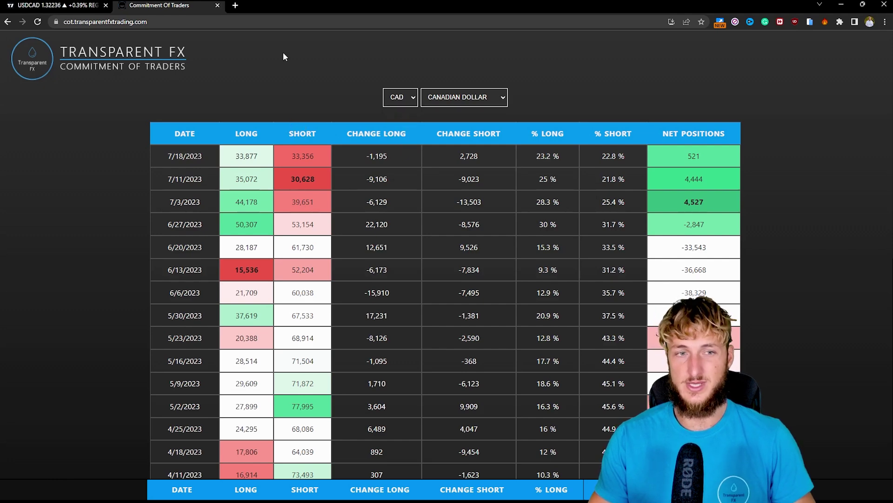
Return to the USDCAD daily chart and draw an arrow from the last candle up to about 1.330
left_click(88, 4)
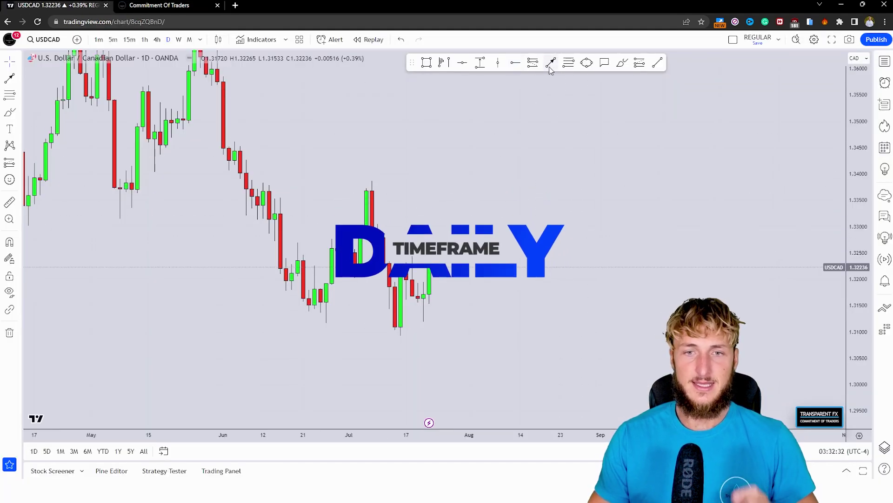
left_click(435, 267)
left_click(440, 229)
left_click(496, 264)
Trace the July W pattern with the brush up to about 1.333, and delete the stroke
left_click(622, 63)
mouse_move(383, 209)
left_mouse_down()
mouse_move(393, 311)
mouse_move(424, 299)
mouse_move(441, 208)
left_mouse_up()
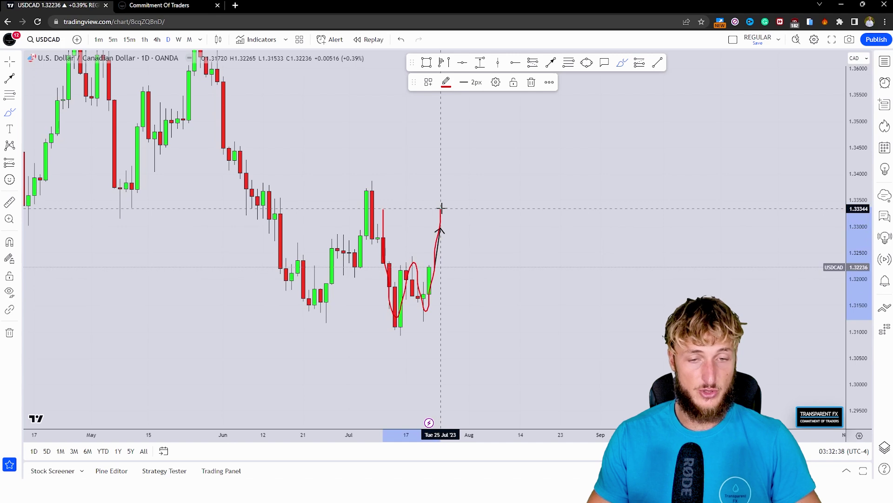
left_click(532, 82)
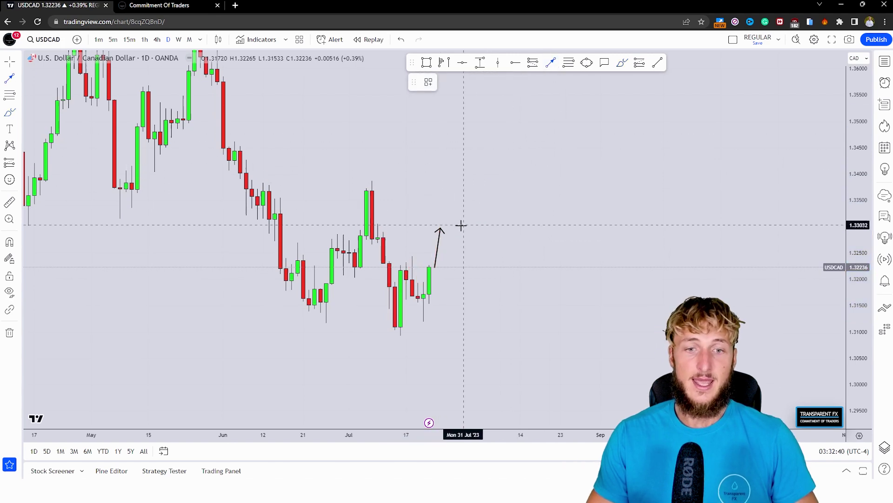
Draw a second arrow falling from about 1.330 to 1.324, and place an ellipse above and between the two arrows
left_click_drag(468, 224, 478, 251)
left_click(587, 62)
left_click(435, 232)
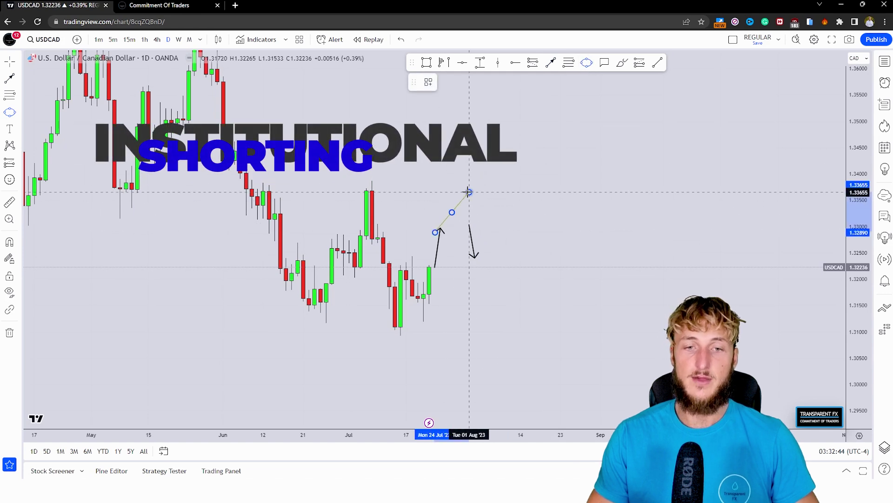
left_click(469, 192)
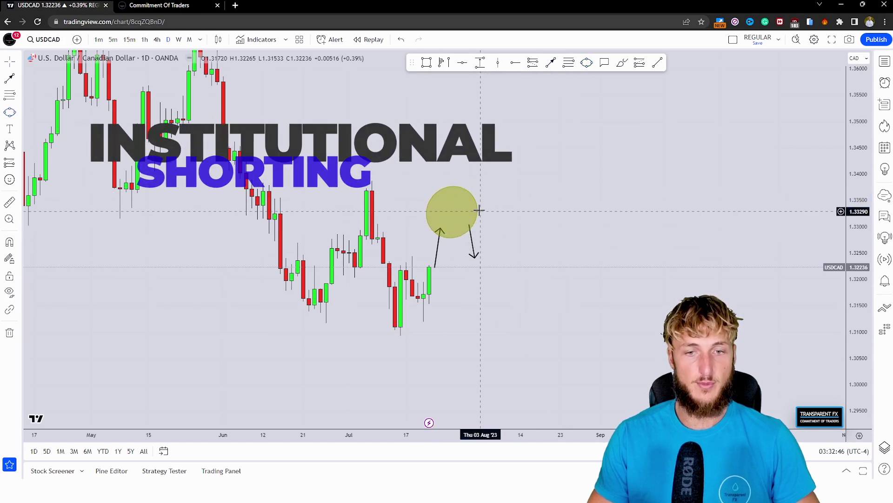
left_click(480, 210)
left_click_drag(475, 205, 480, 205)
left_click(549, 271)
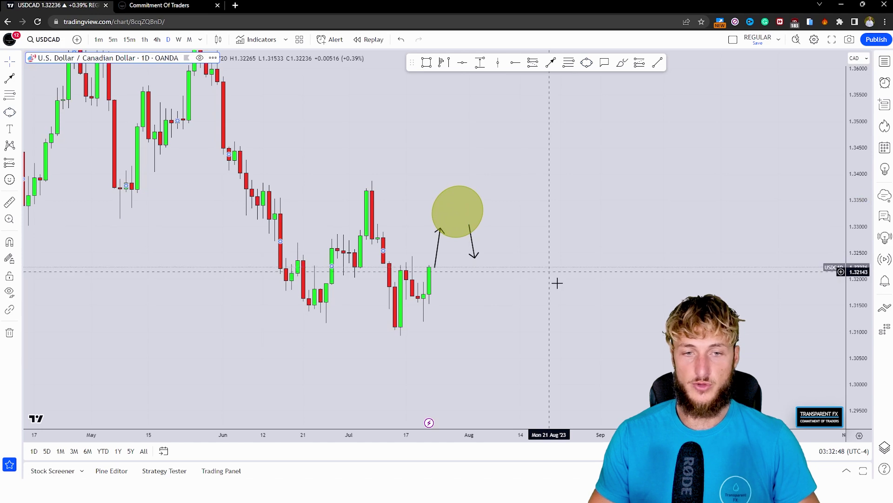
Draw a rectangle zone from about 1.331 to 1.337, spanning early June to mid-August and covering the ellipse
left_click_drag(538, 305, 565, 305)
left_click(427, 62)
mouse_move(273, 223)
left_mouse_down()
mouse_move(530, 209)
mouse_move(570, 190)
left_mouse_up()
left_click(630, 286)
Shift the falling arrow further along in time so it starts at the ellipse's far edge in early August
mouse_move(501, 244)
left_mouse_down()
mouse_move(513, 243)
mouse_move(467, 225)
mouse_move(507, 222)
left_mouse_up()
left_click(502, 222)
left_click(506, 222)
left_click(536, 277)
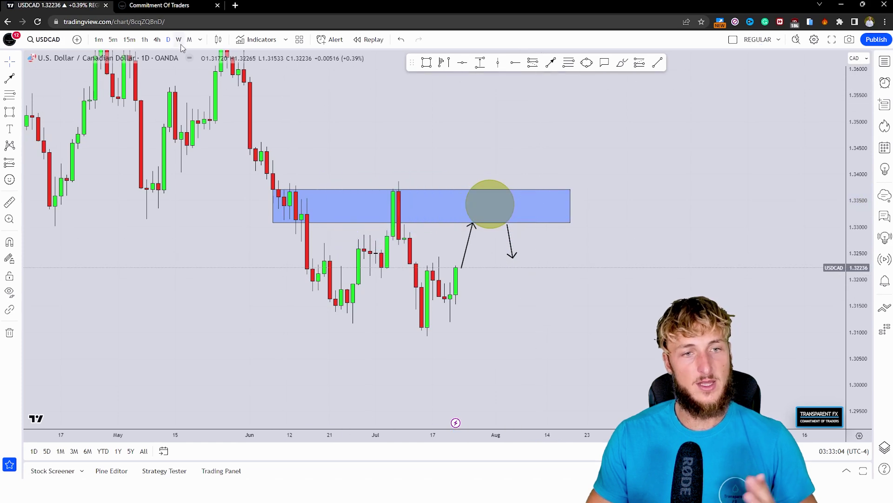
Revisit the Commitment of Traders page, return to the chart, and nudge the falling arrow up to the zone's lower edge
left_click(160, 5)
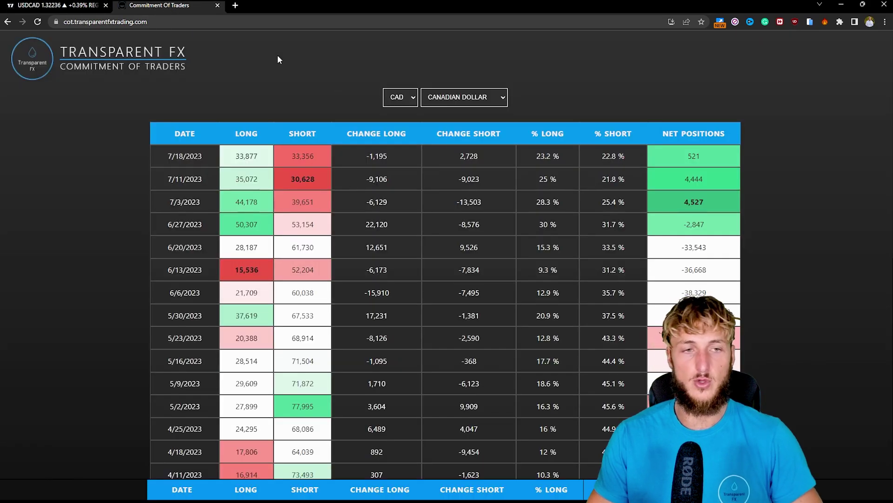
left_click(99, 4)
left_click(511, 248)
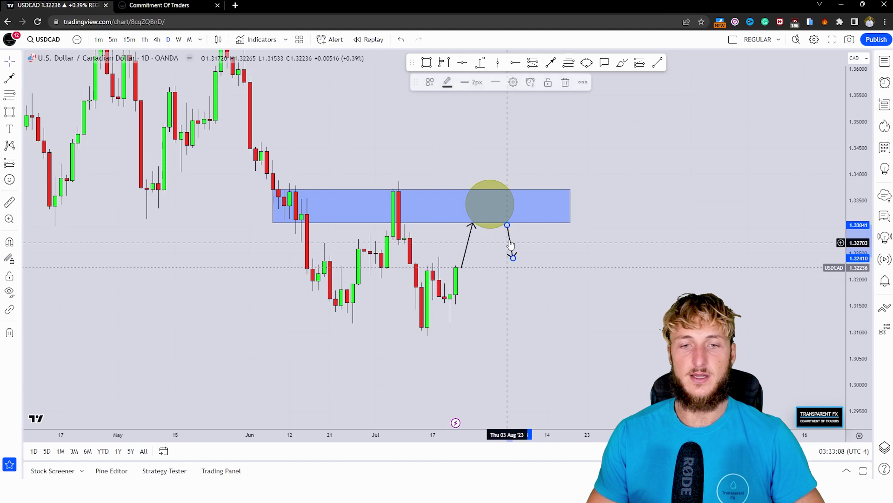
left_click(589, 299)
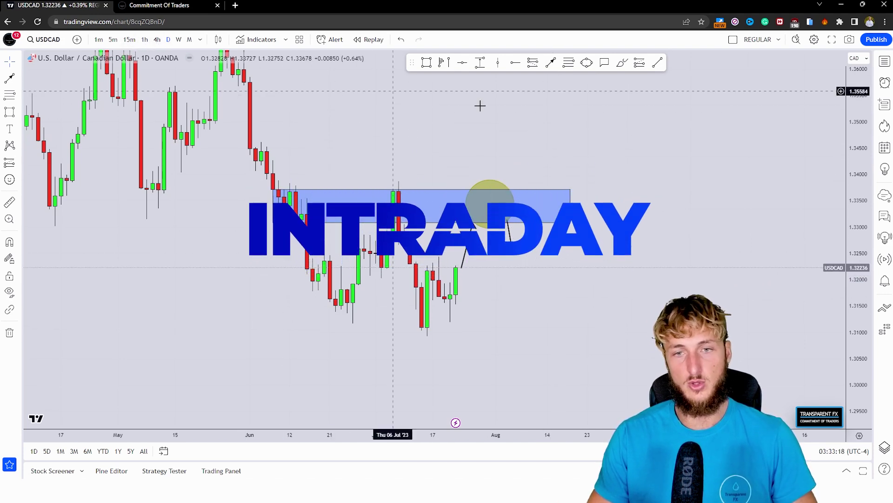
Brush a rising zigzag inside the ellipse from about 1.331 to 1.335
left_click(623, 64)
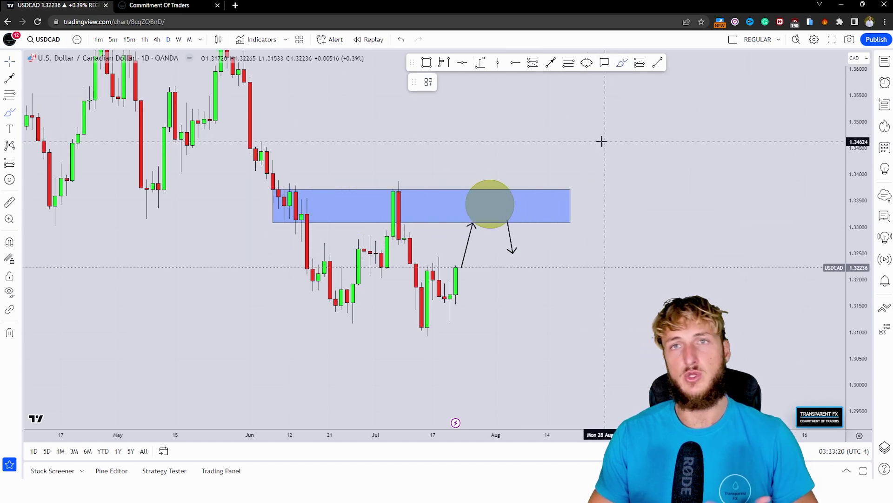
left_click_drag(472, 219, 507, 197)
left_click(498, 210)
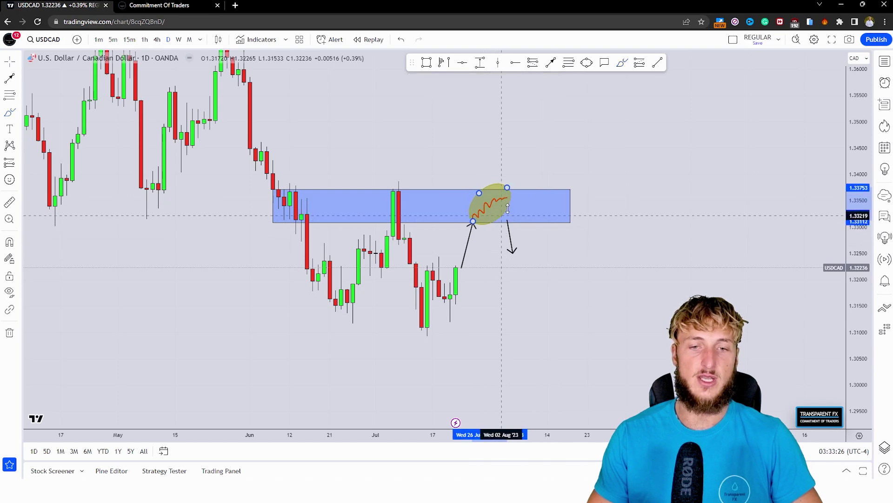
left_click(510, 243)
left_click(609, 261)
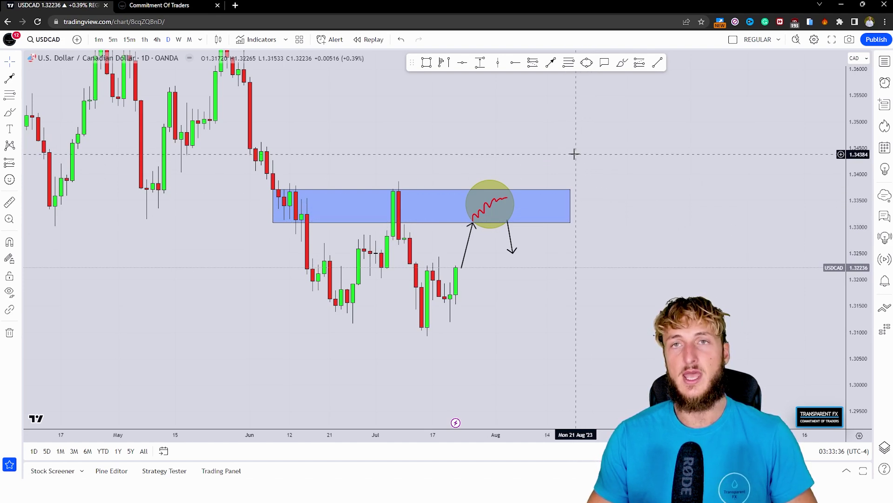
Brush a falling path from the zigzag's end down to the falling arrow's tip near 1.324, and delete the stroke
left_click(622, 63)
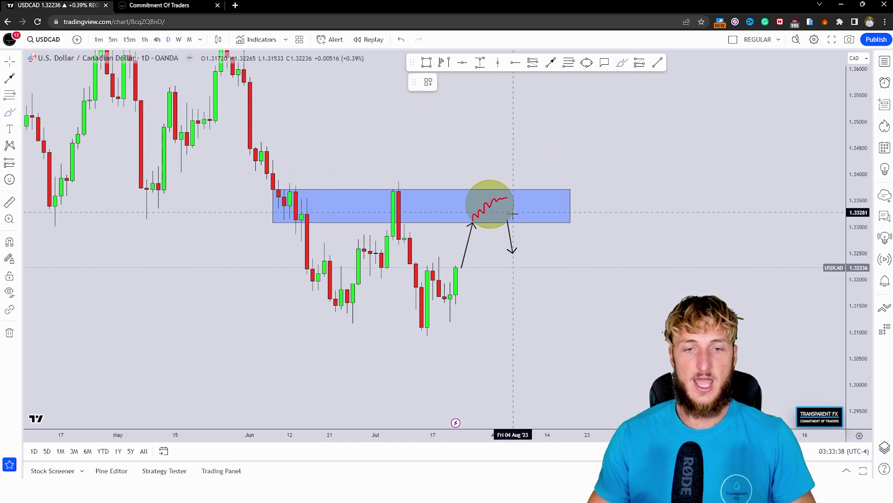
left_click_drag(501, 200, 512, 257)
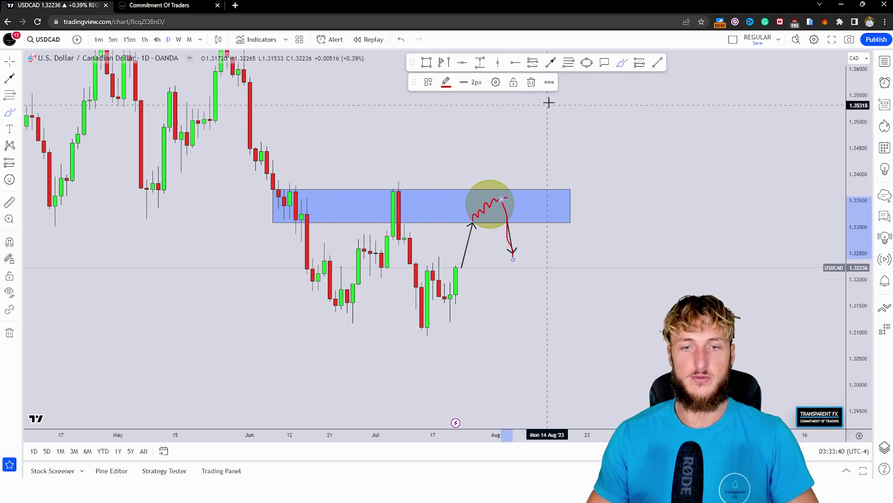
left_click(532, 83)
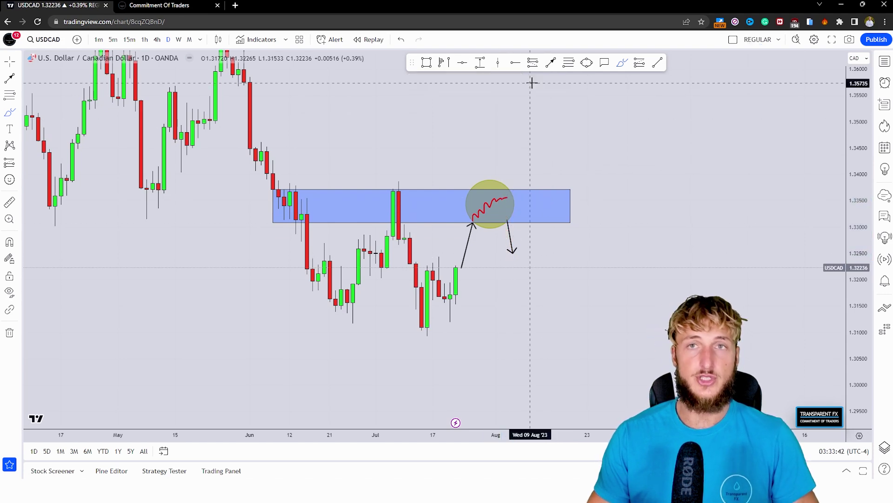